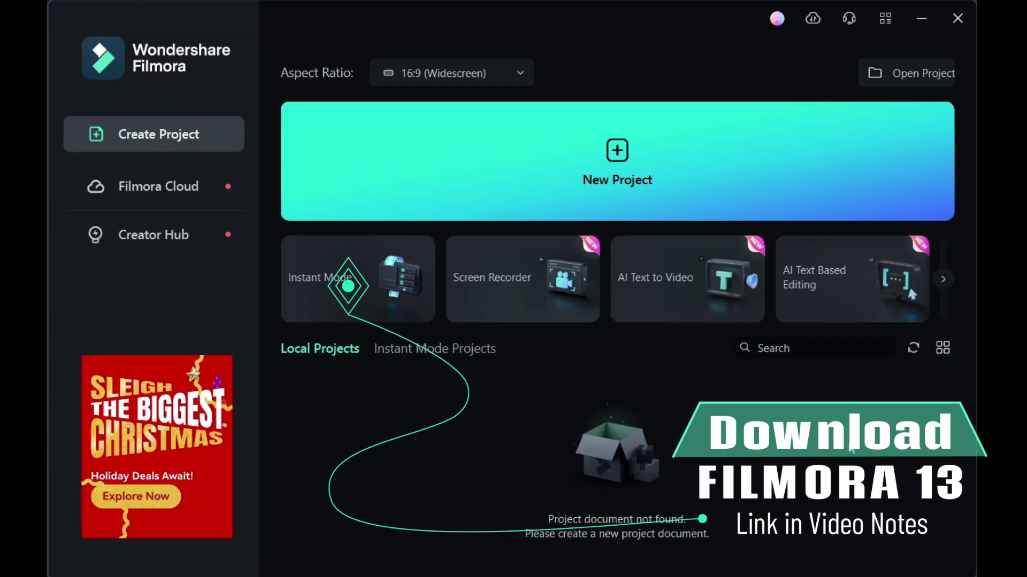
Step: Start an AI Text to Video project whose script opens with 'Welcome to Gizmo Journal'
click(650, 290)
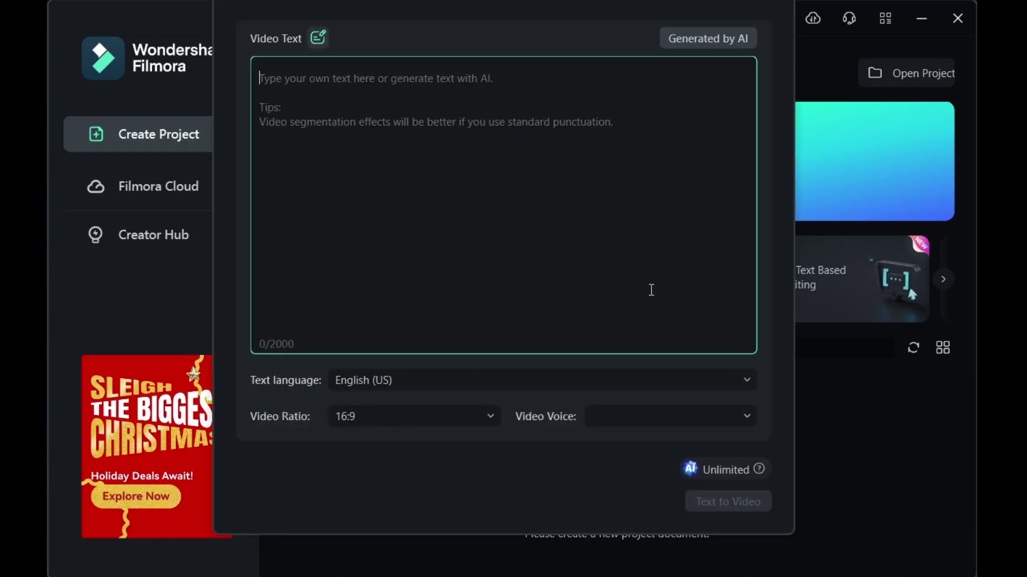
text(Welcome to Gizmo Journal)
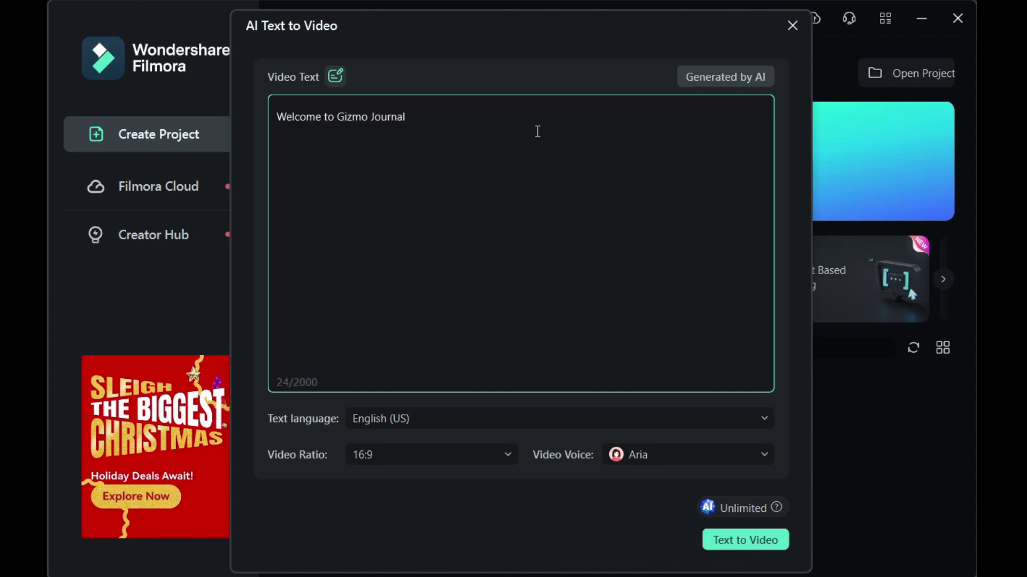
Step: Have AI write an informative YouTube script on 'How to Earn Money Online', about 200 words
click(727, 79)
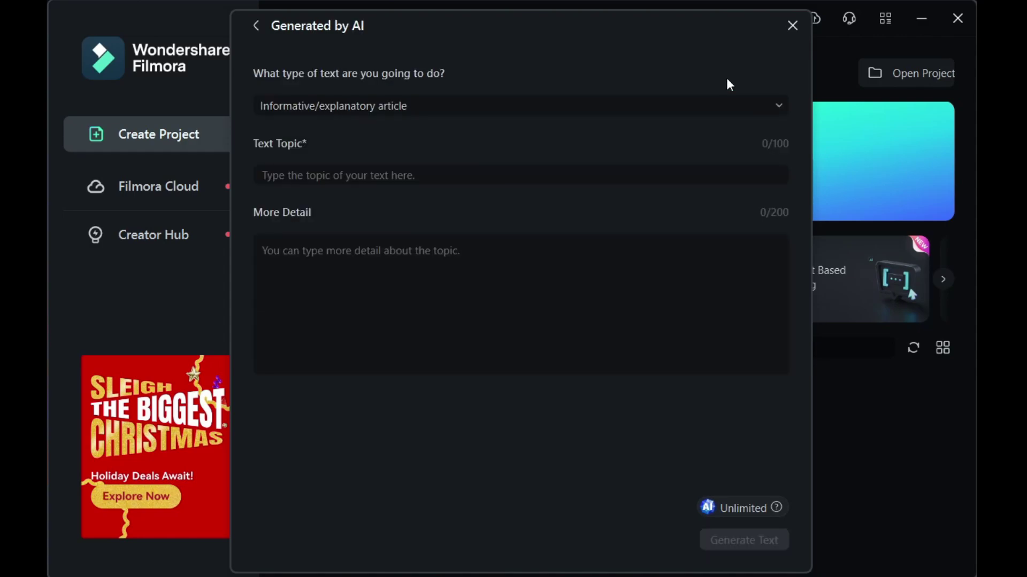
click(405, 109)
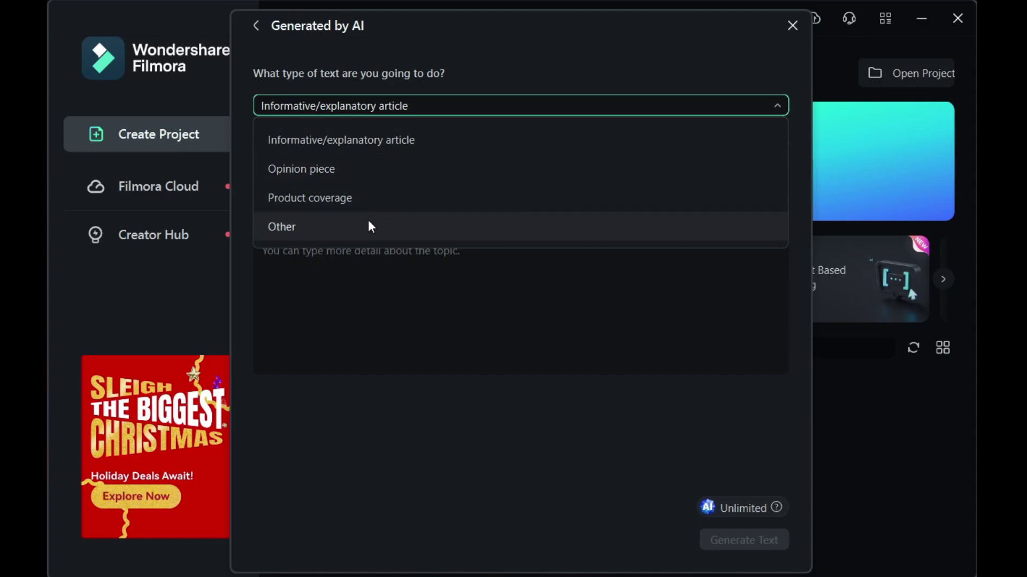
key(Escape)
click(349, 180)
text(How to Earn Money Online)
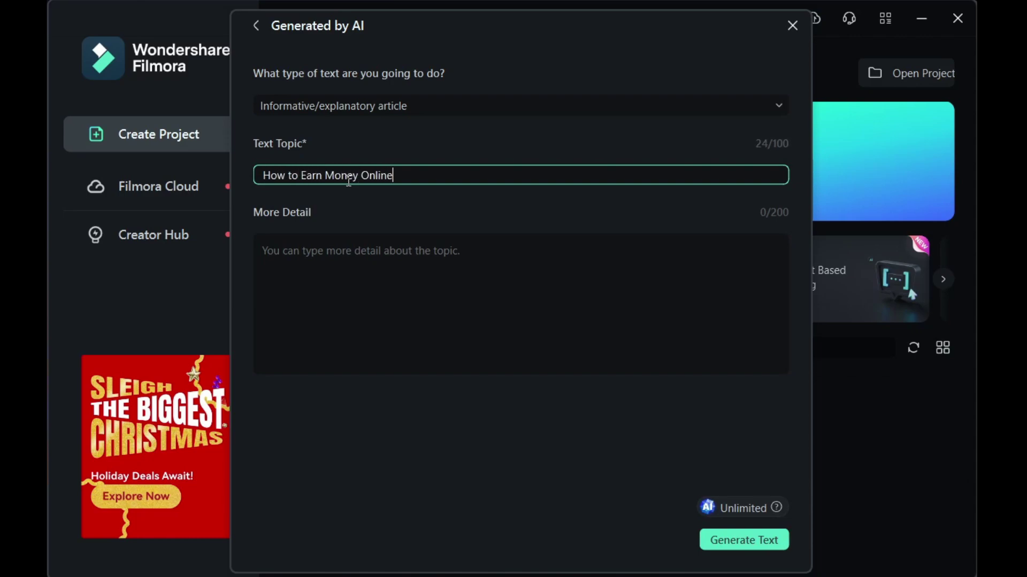
click(380, 260)
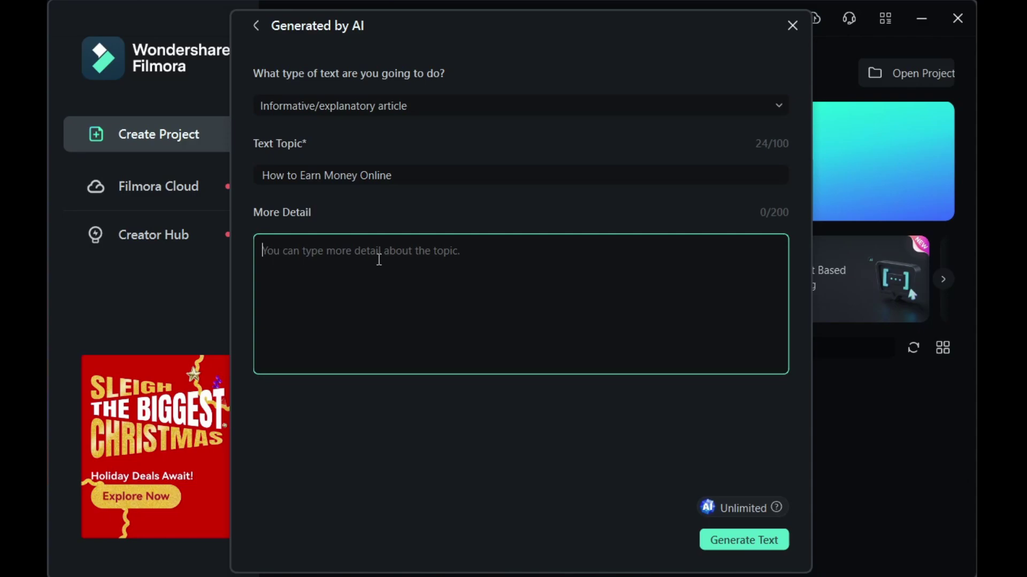
text(A youtube video about how to earn money online, in 200 words.)
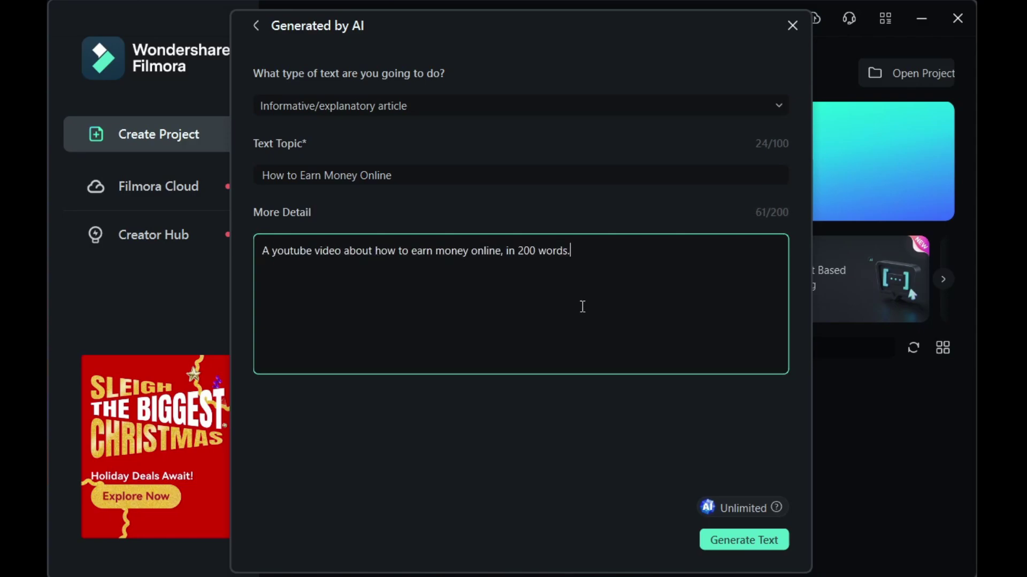
click(746, 541)
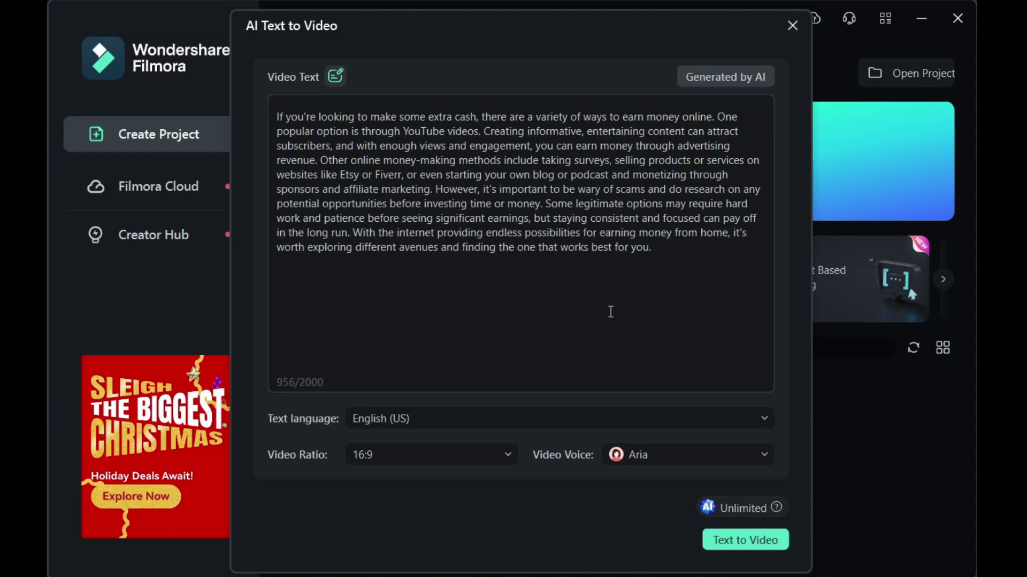
Step: Keep English (US), 16:9 ratio (after trying 9:16) and the Aria voice, then generate the video
click(424, 418)
scroll(478, 271, down, 3)
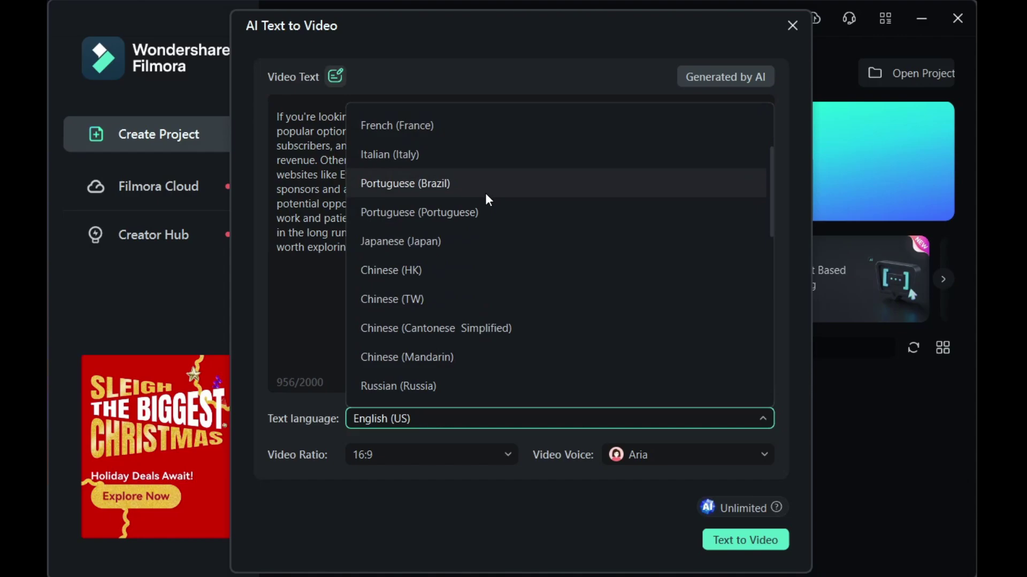
scroll(486, 192, up, 1)
click(385, 453)
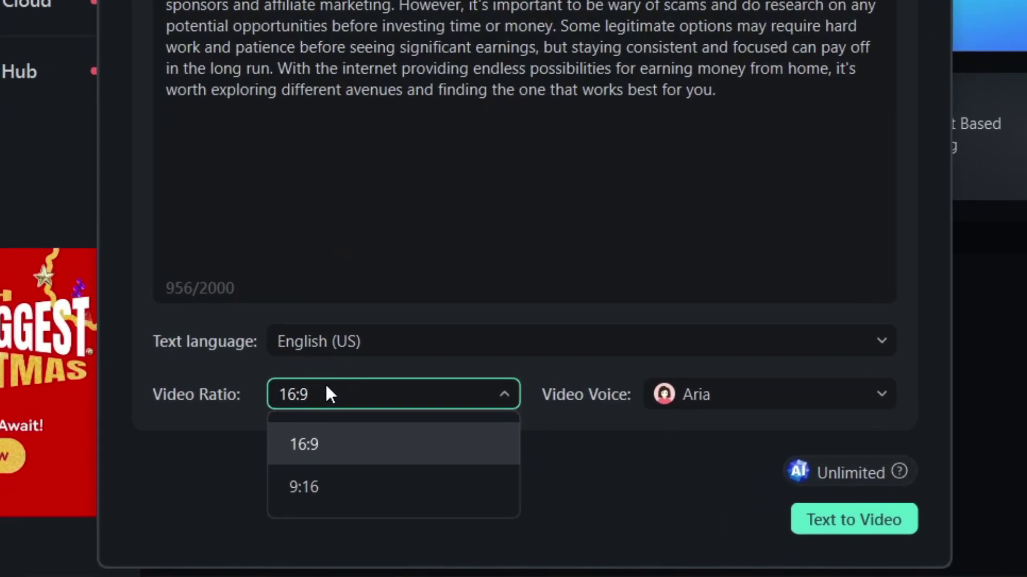
click(327, 500)
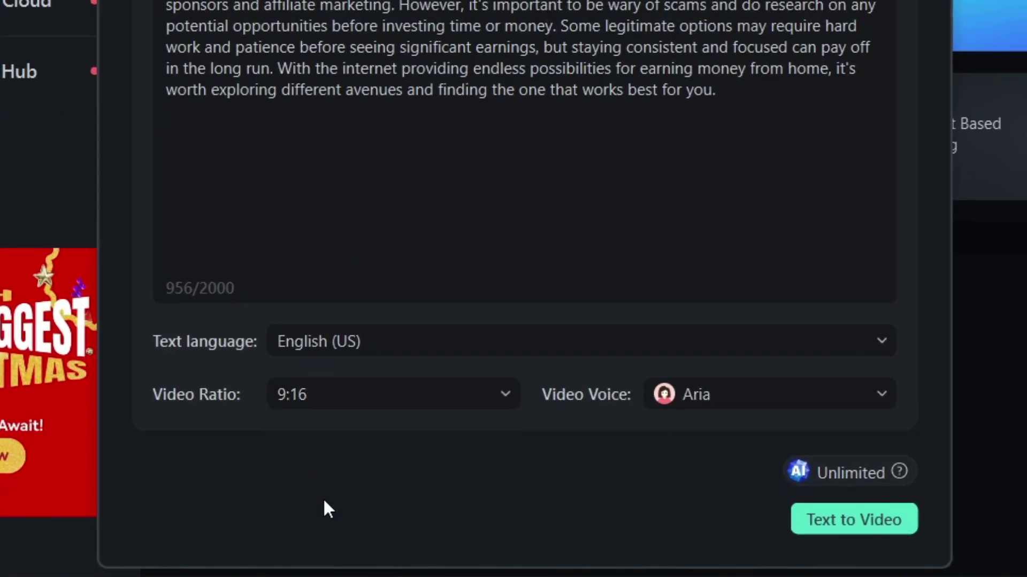
click(324, 398)
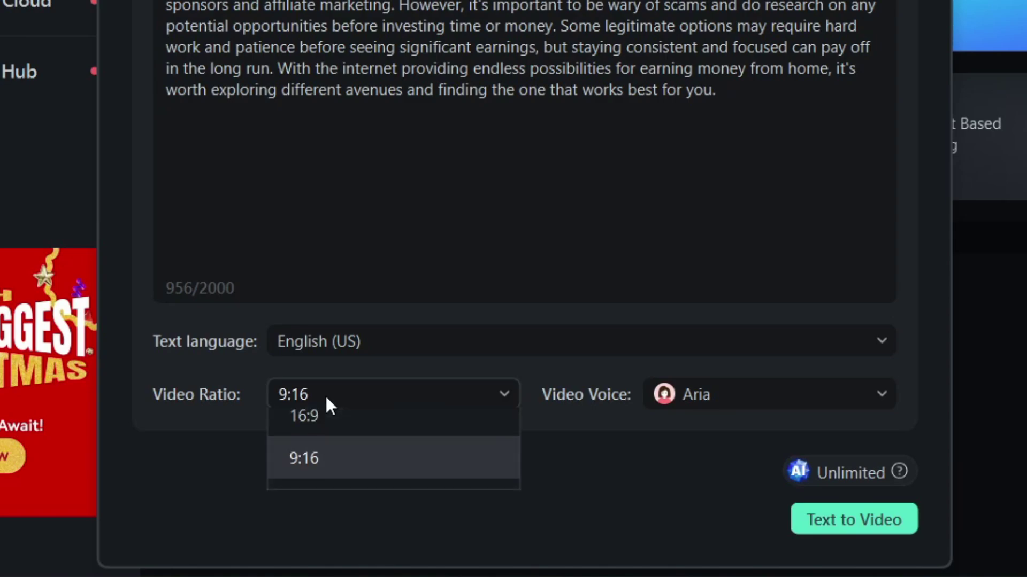
click(329, 455)
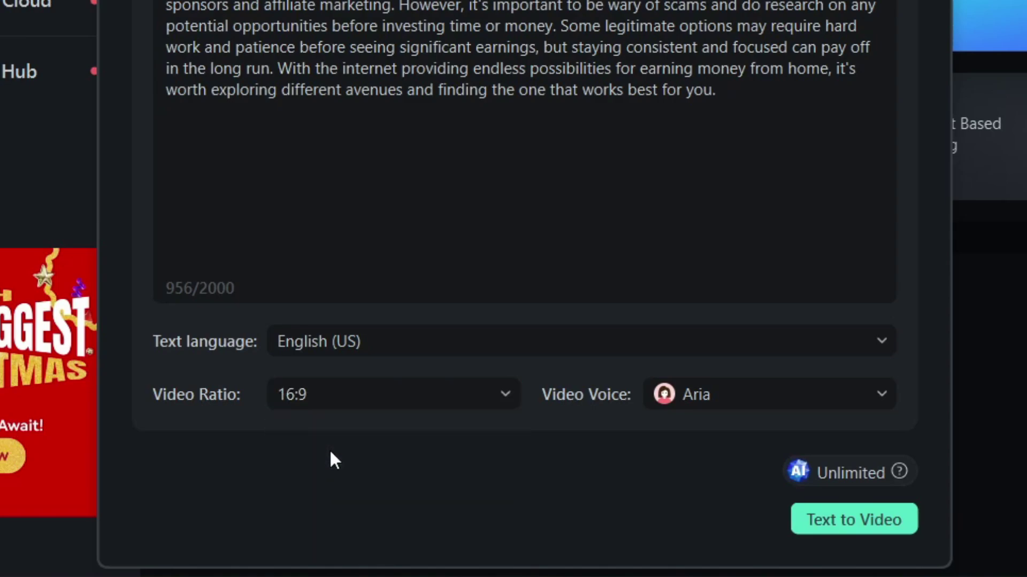
click(710, 386)
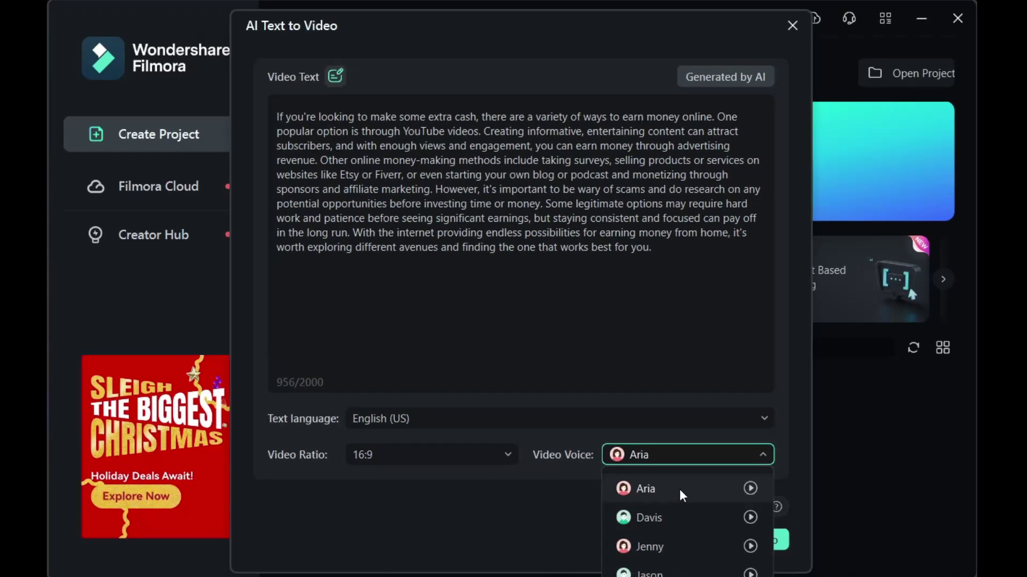
click(680, 489)
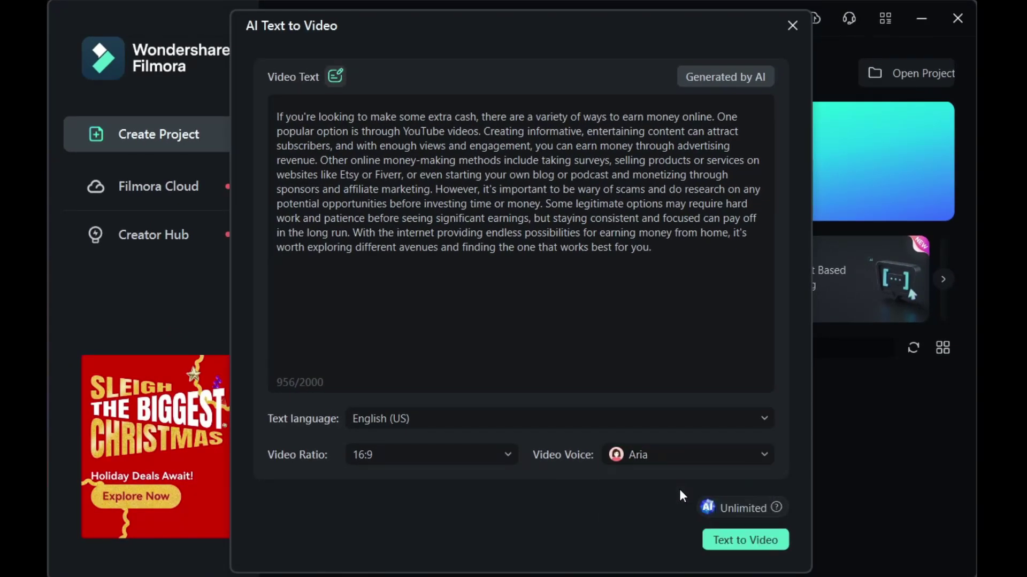
click(743, 541)
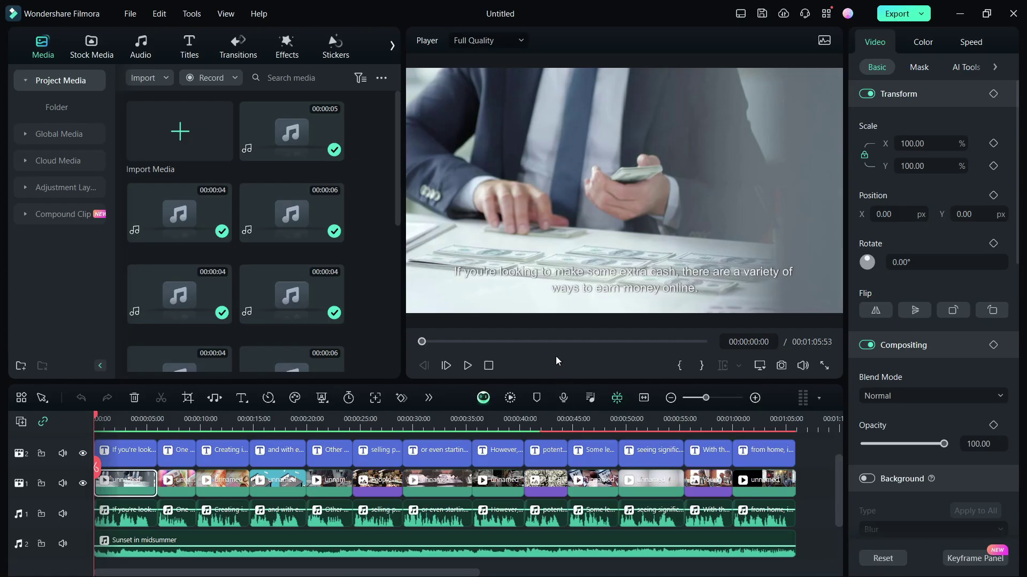
Step: Play the generated video and jump through its scenes, including the revenue desk and banknotes shots
click(469, 366)
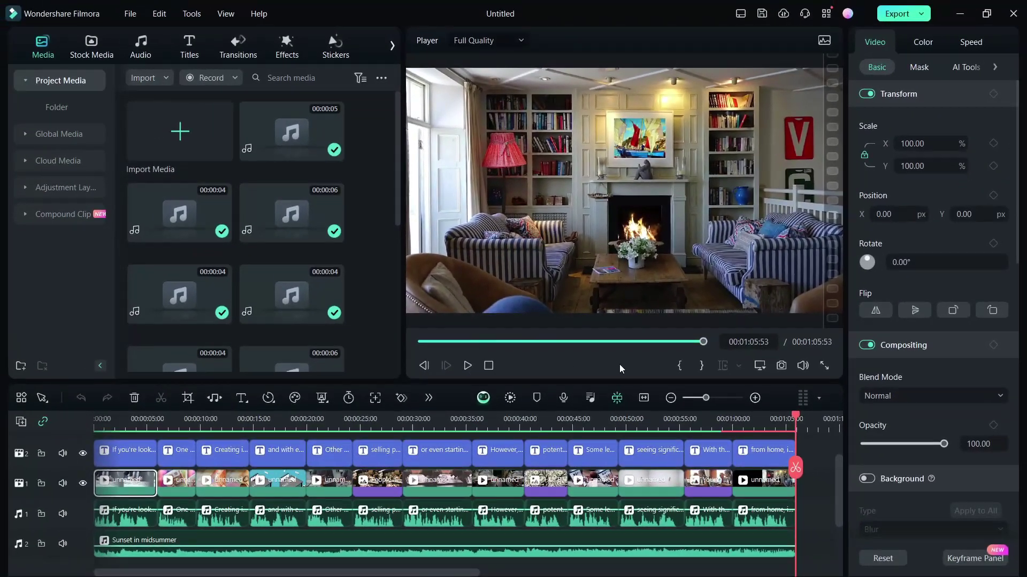
click(75, 528)
click(284, 419)
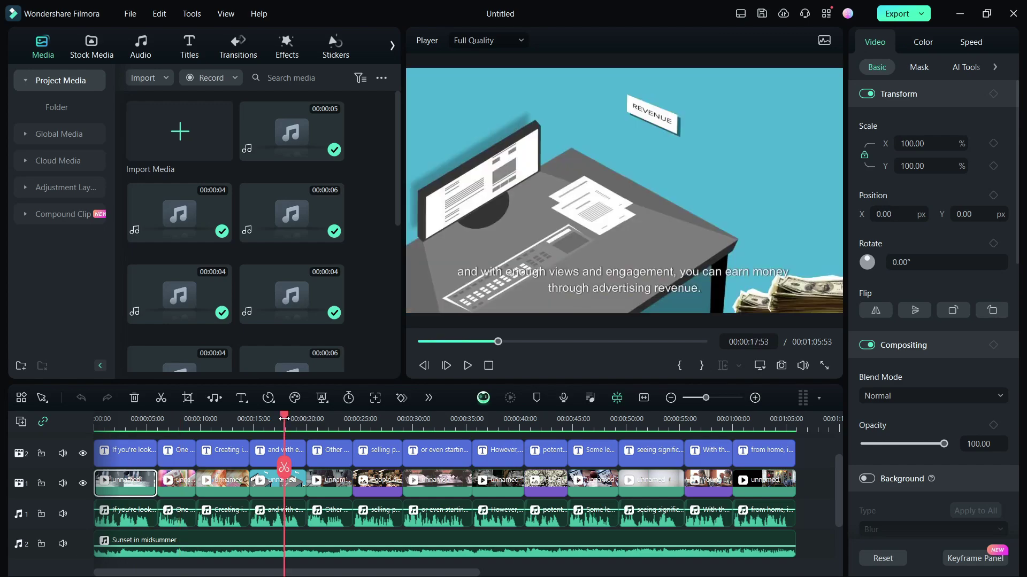
click(257, 419)
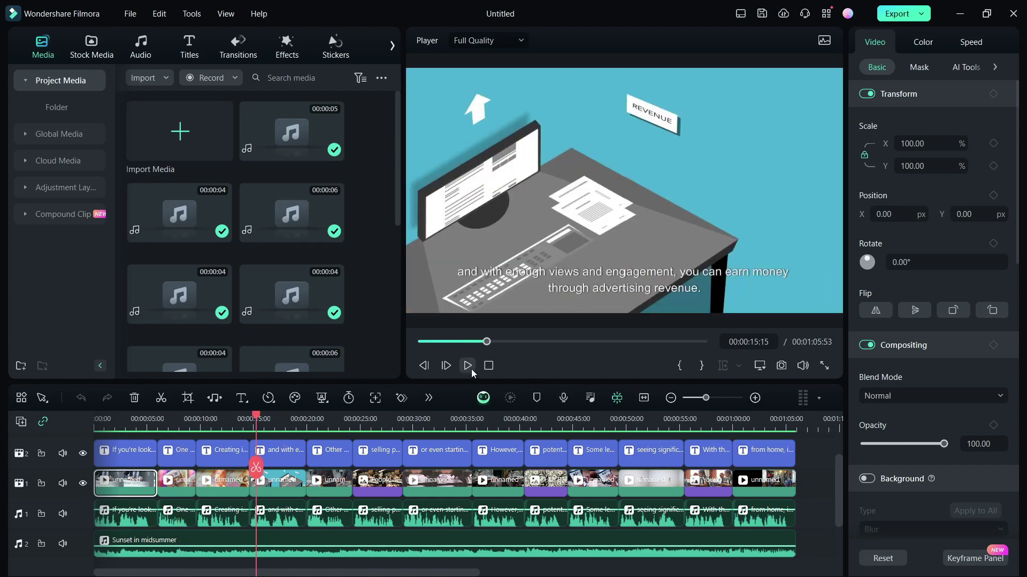
click(480, 418)
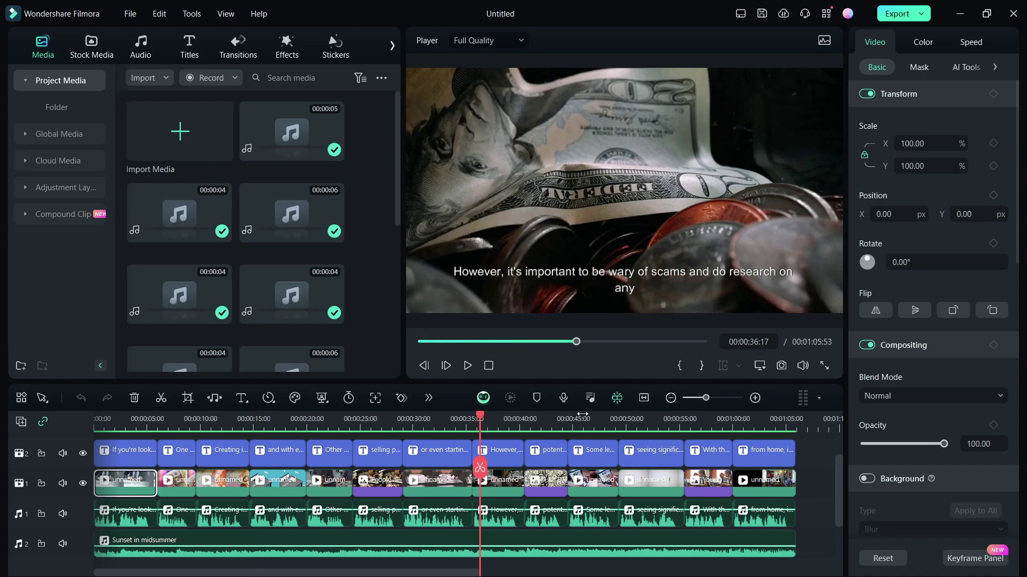
click(187, 484)
Step: Generate AI images from the prompt 'A boy creating a YouTube video'
click(97, 54)
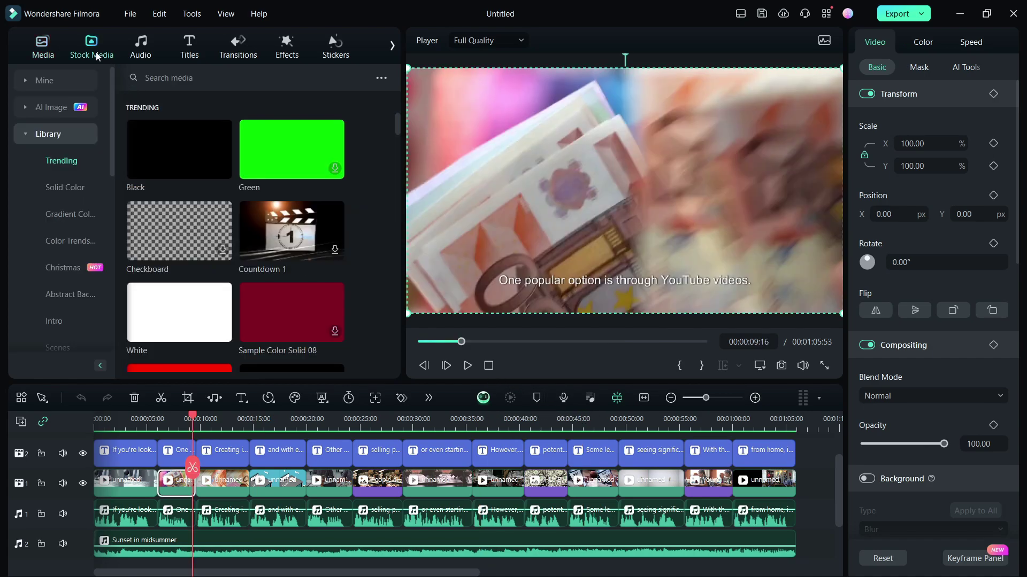
click(51, 107)
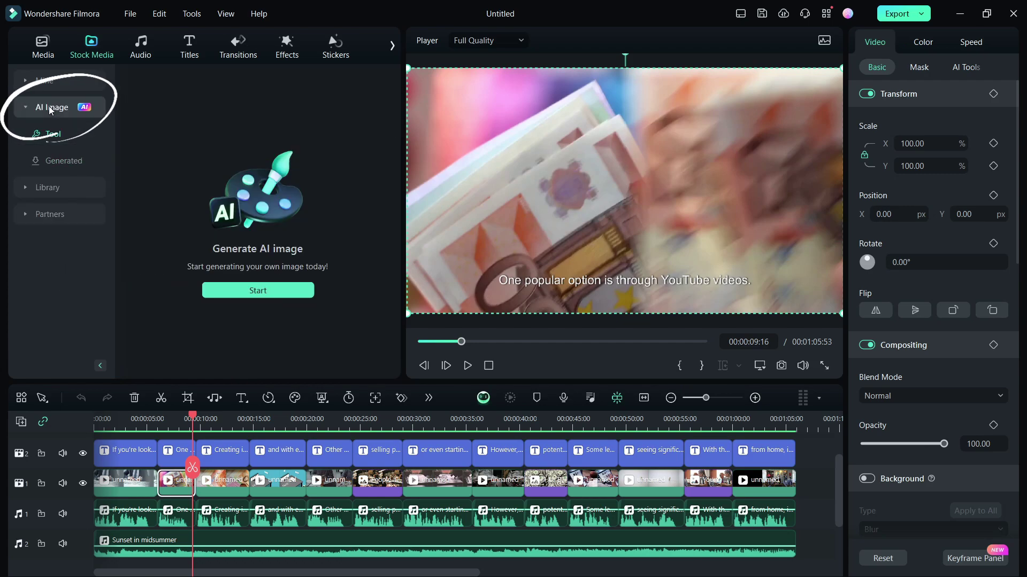
click(258, 290)
text(A boy creating youtube video)
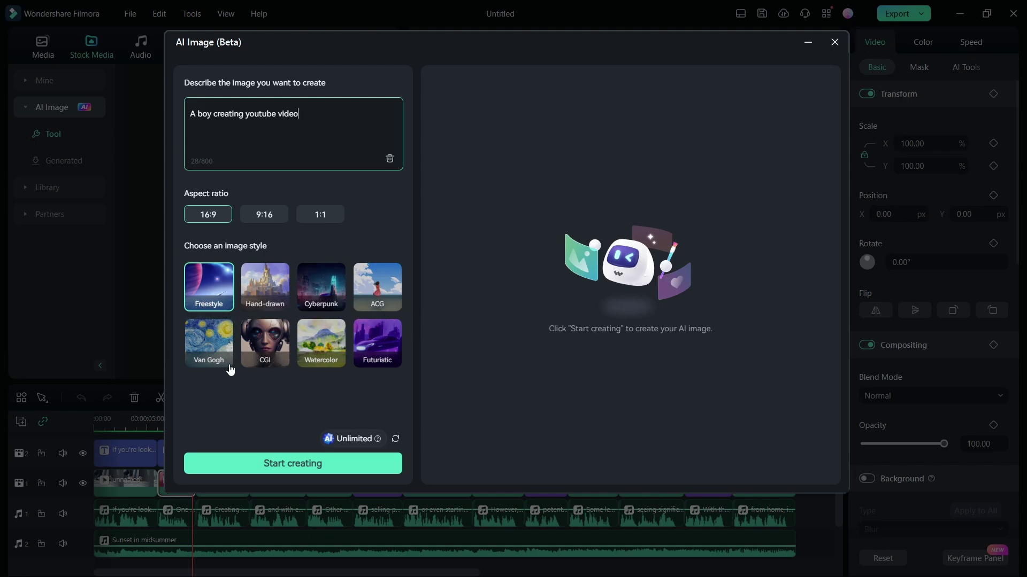
click(297, 465)
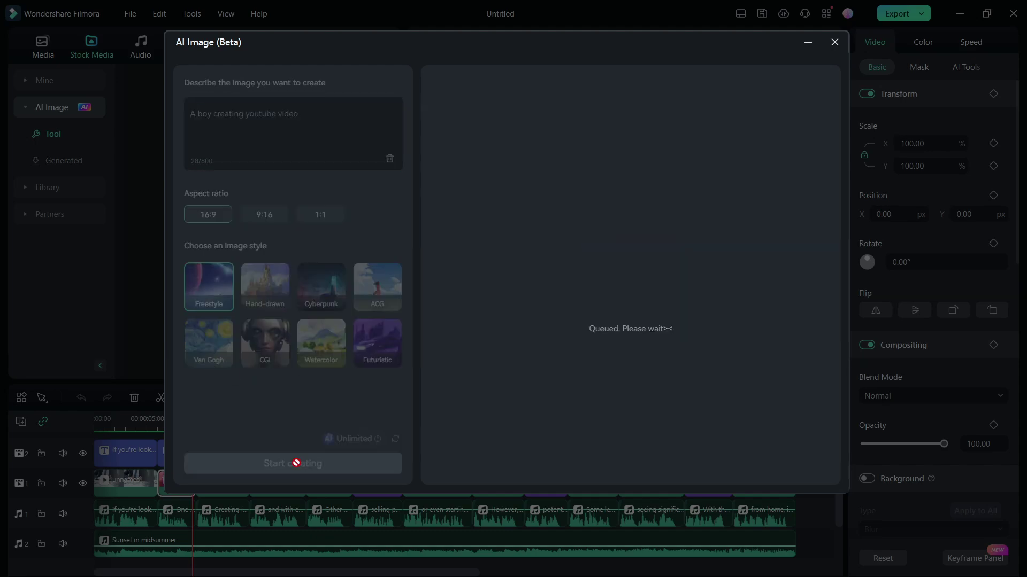
Step: Download the first generated image, place it on the timeline, trim it short and play it
click(592, 440)
click(684, 437)
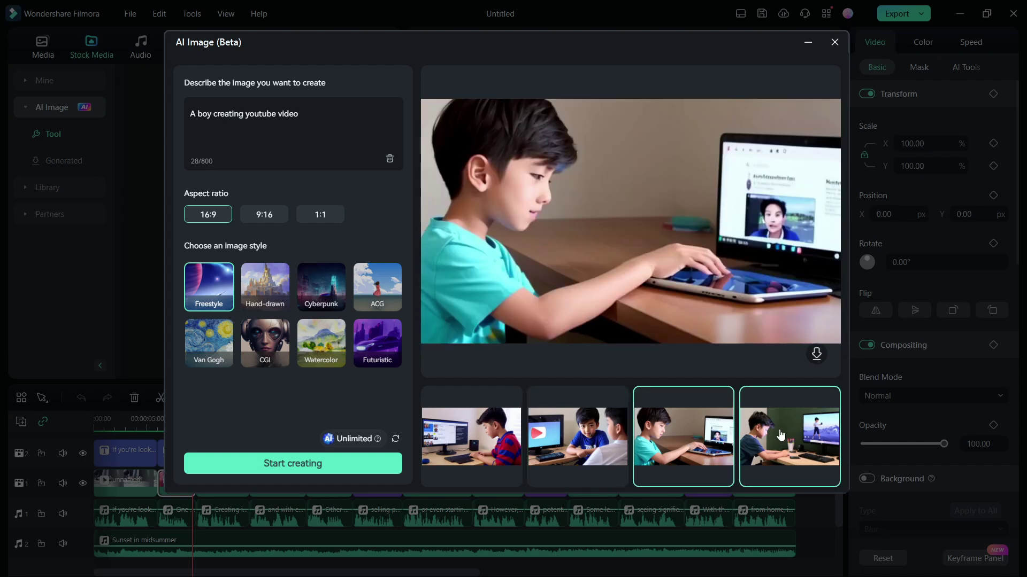
click(471, 436)
drag(615, 225, 177, 455)
drag(207, 497, 195, 497)
scroll(283, 500, down, 3)
click(468, 365)
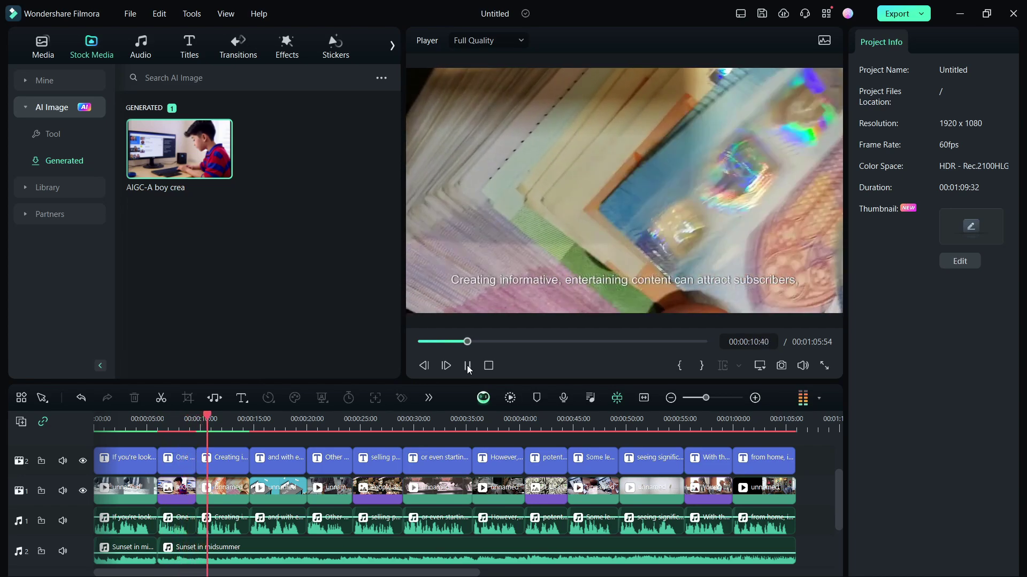
Step: Change the second subtitle's 'One popular' to 'Best' so it reads 'Best option is through YouTube videos.'
click(467, 366)
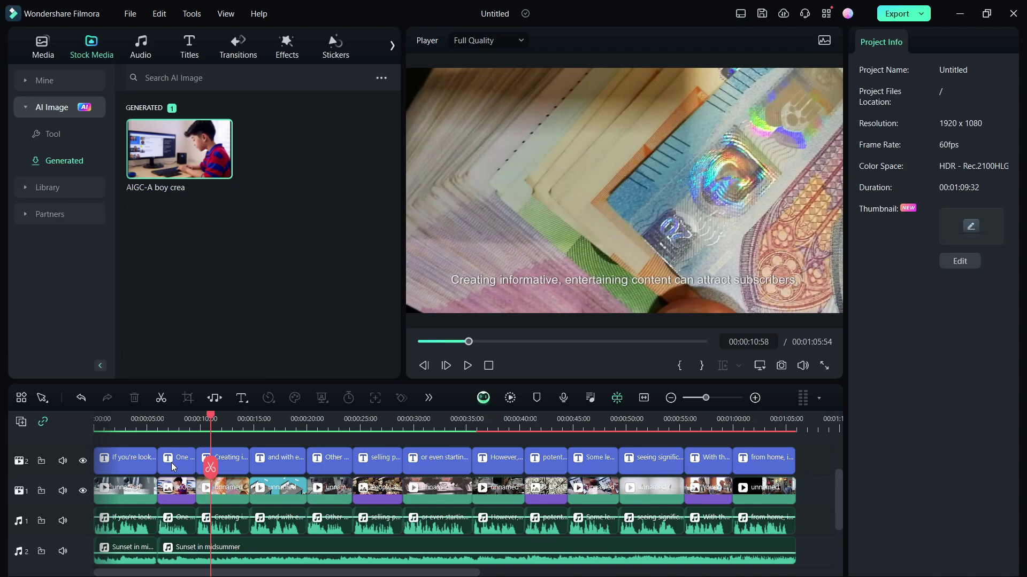
click(173, 468)
drag(907, 126, 860, 126)
drag(846, 128, 788, 128)
text(Best option is through YouTub)
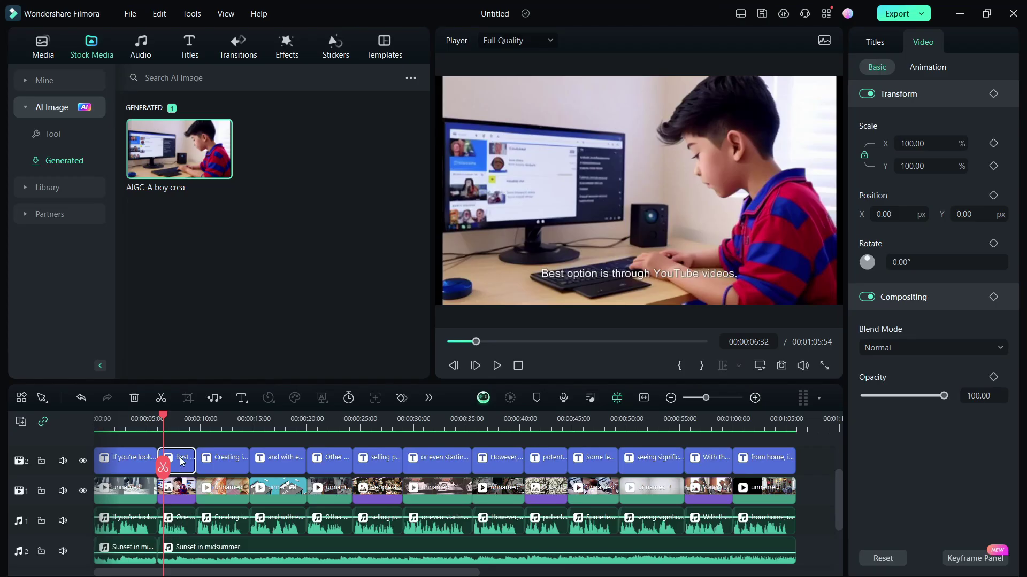
Step: Generate a Text-to-Speech narration of the edited subtitle with the Aria voice
right_click(180, 461)
key(Escape)
click(213, 399)
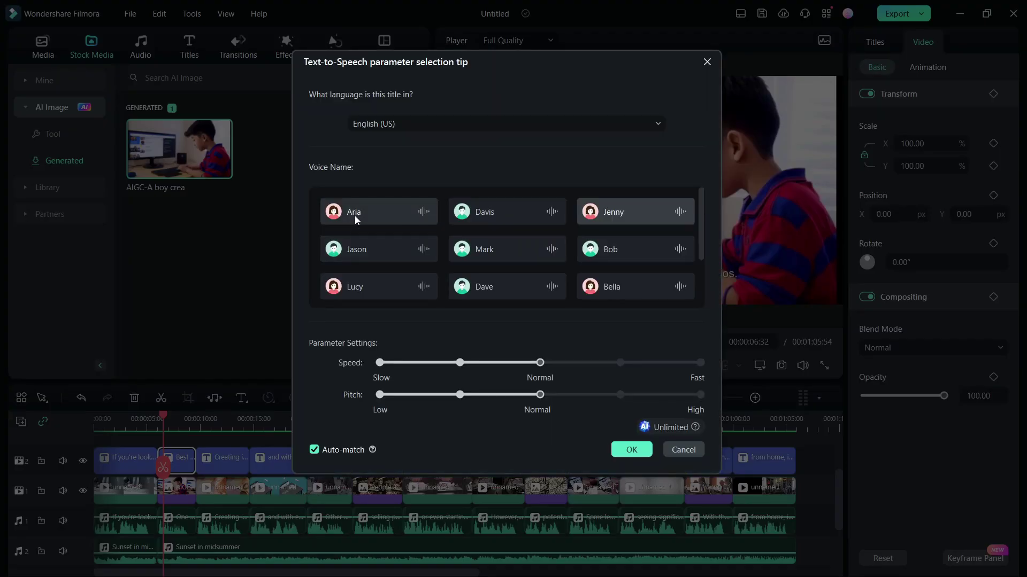
click(356, 219)
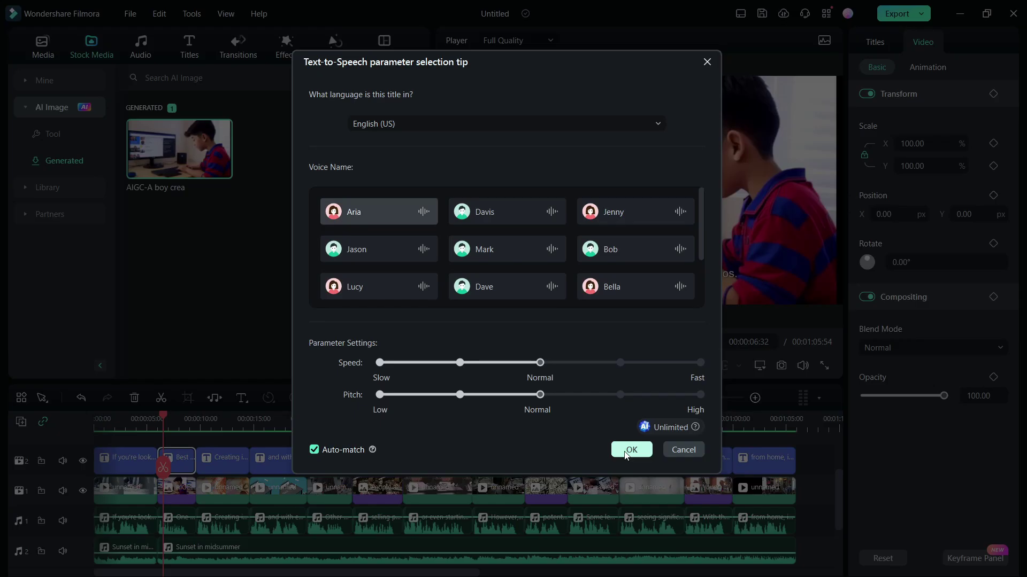
click(627, 452)
Step: Delete the old 'One popular option' narration clip and play back the new voiceover
drag(297, 383, 303, 339)
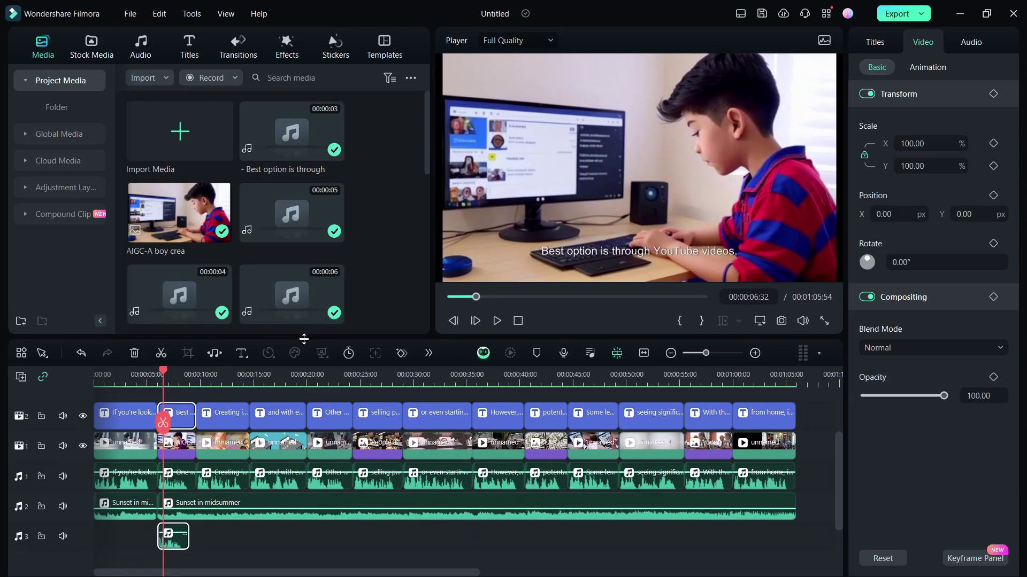
right_click(174, 473)
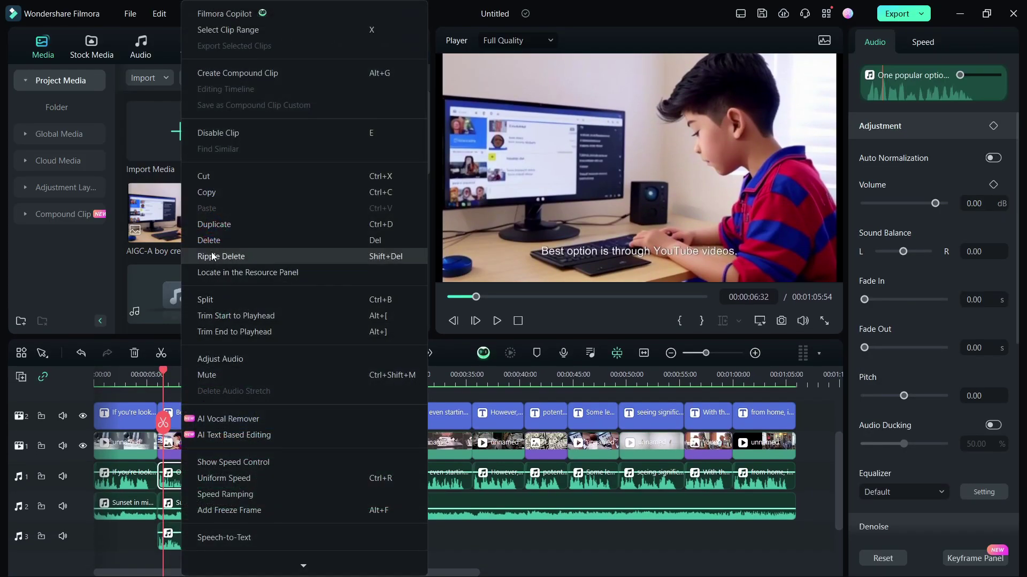
click(214, 241)
click(497, 321)
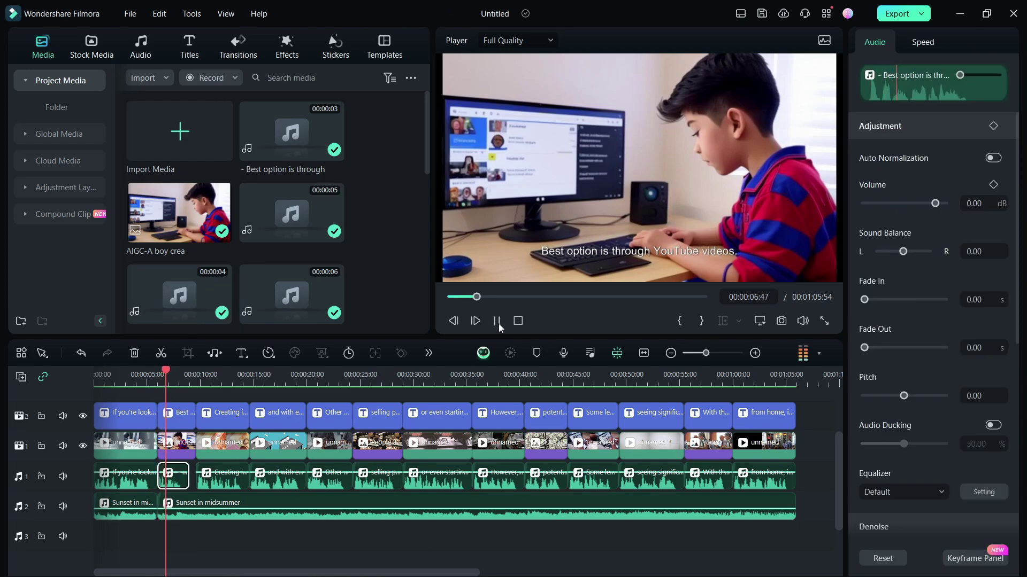
click(498, 321)
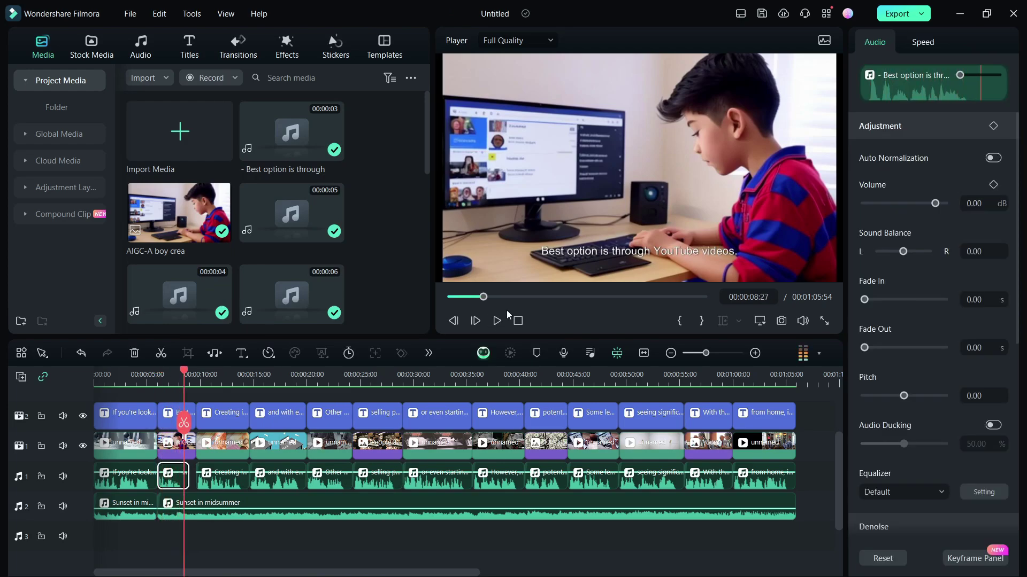
click(140, 47)
Step: Generate two Peaceful AI music tracks of about 01:06 and preview Peaceful_004
click(49, 112)
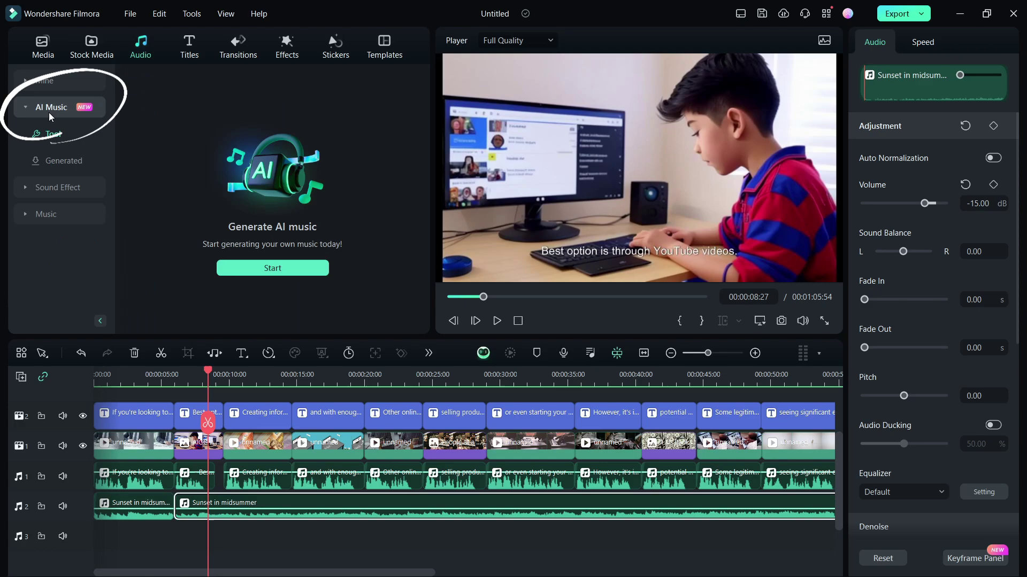
click(284, 268)
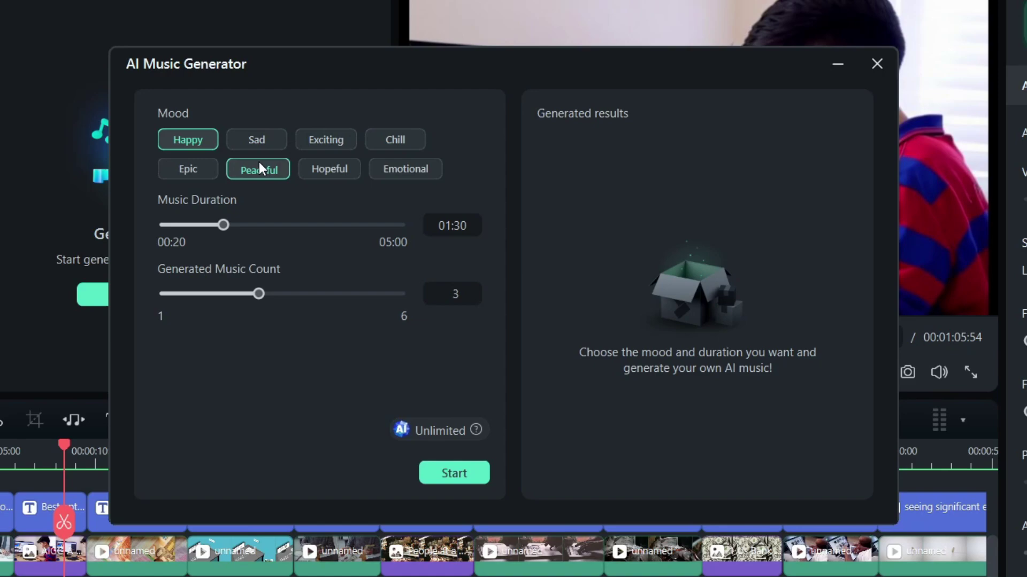
click(339, 182)
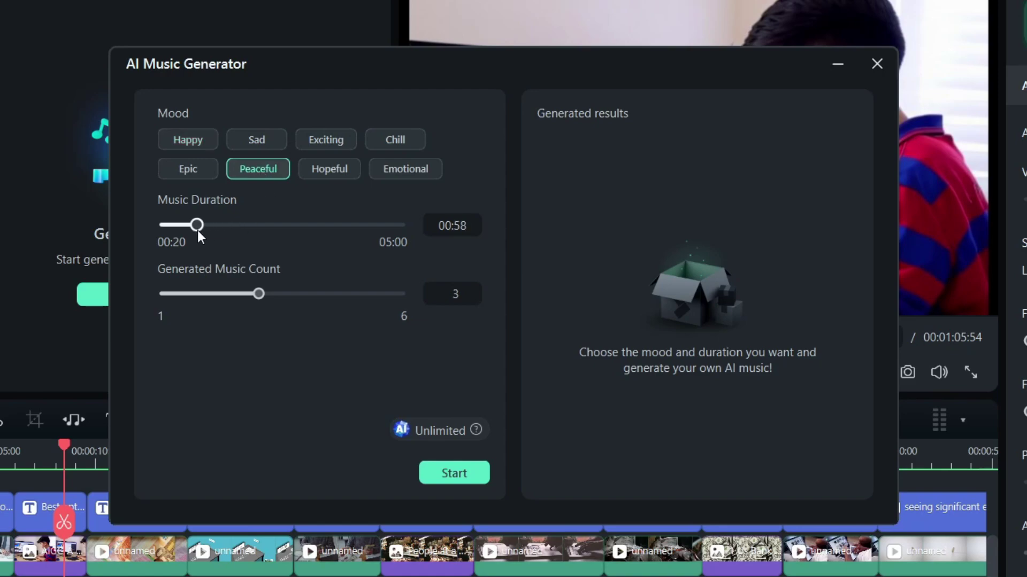
drag(207, 232, 203, 232)
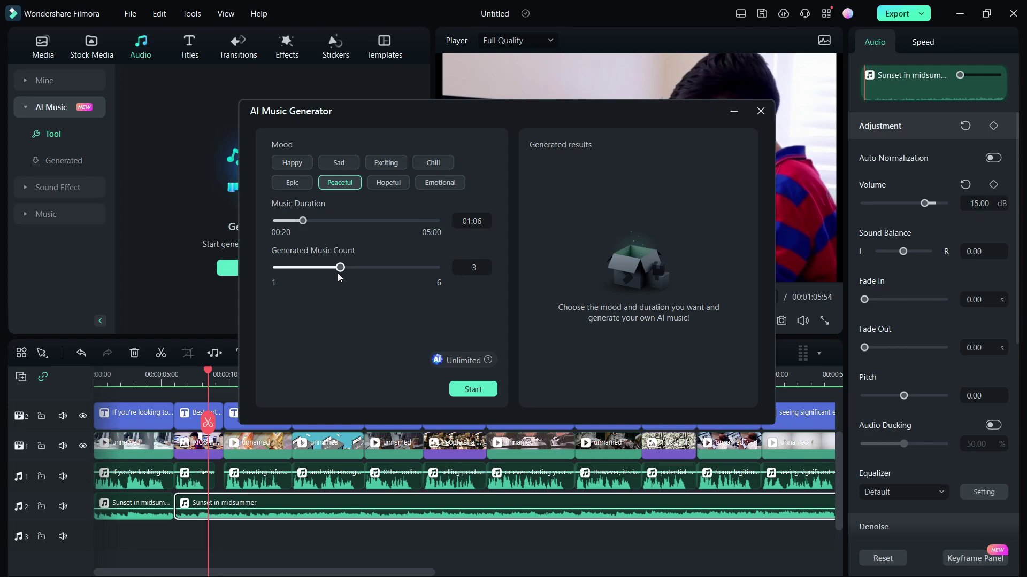
click(483, 390)
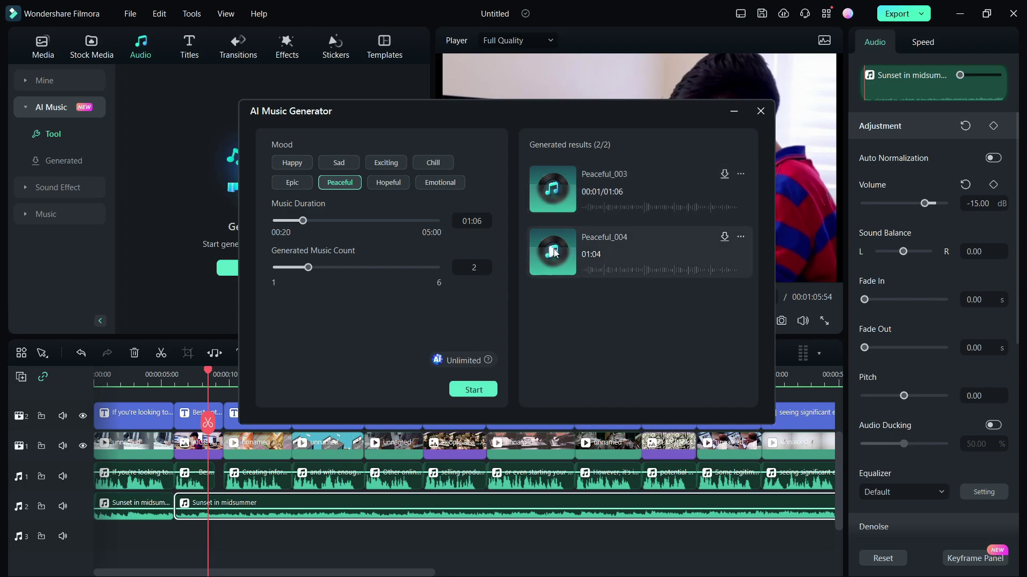
click(556, 258)
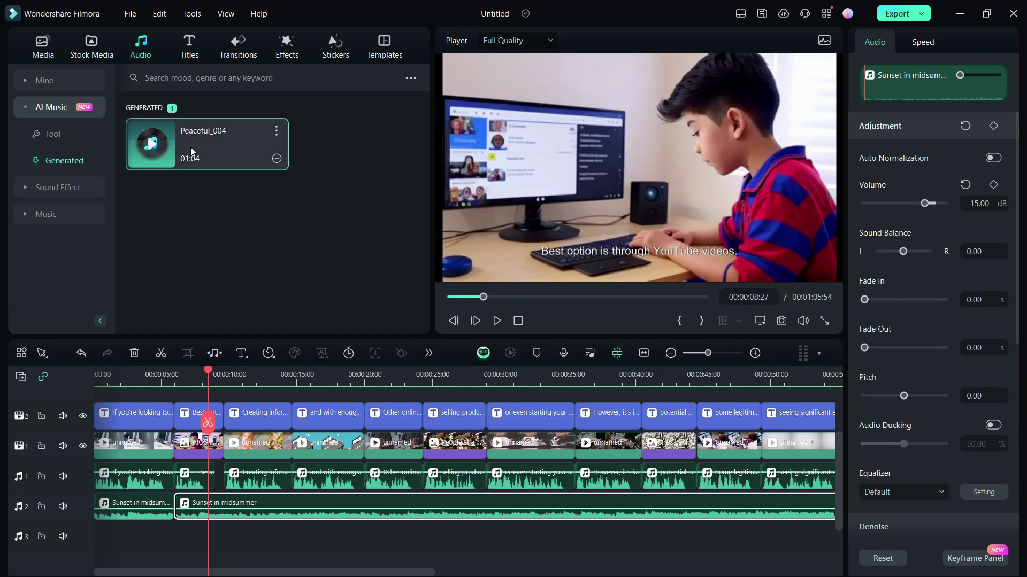
Step: Put Peaceful_004 on audio track 3 at -9.94 dB, mute 'Sunset in midsummer', and play it back
drag(191, 155, 170, 539)
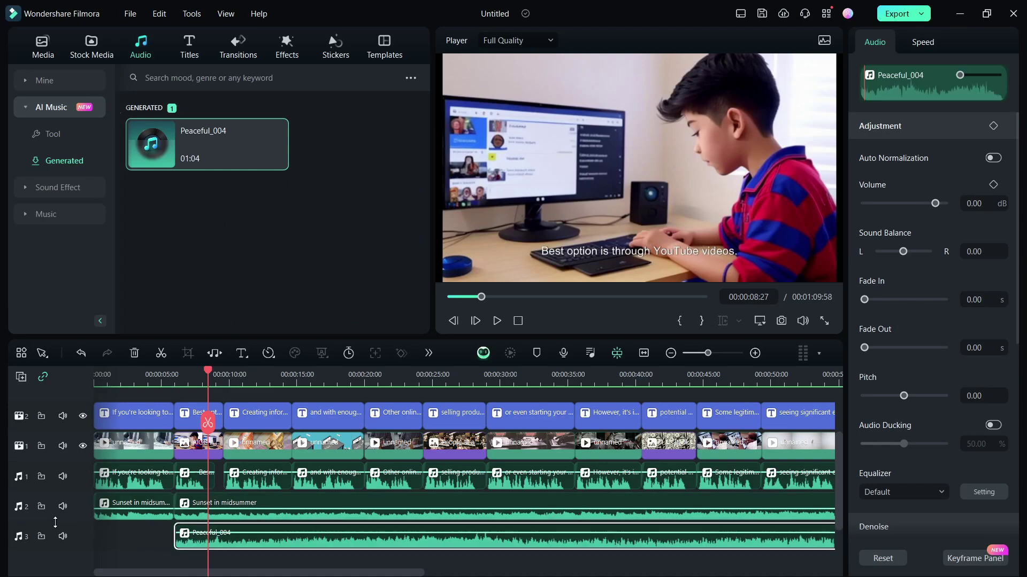
click(64, 507)
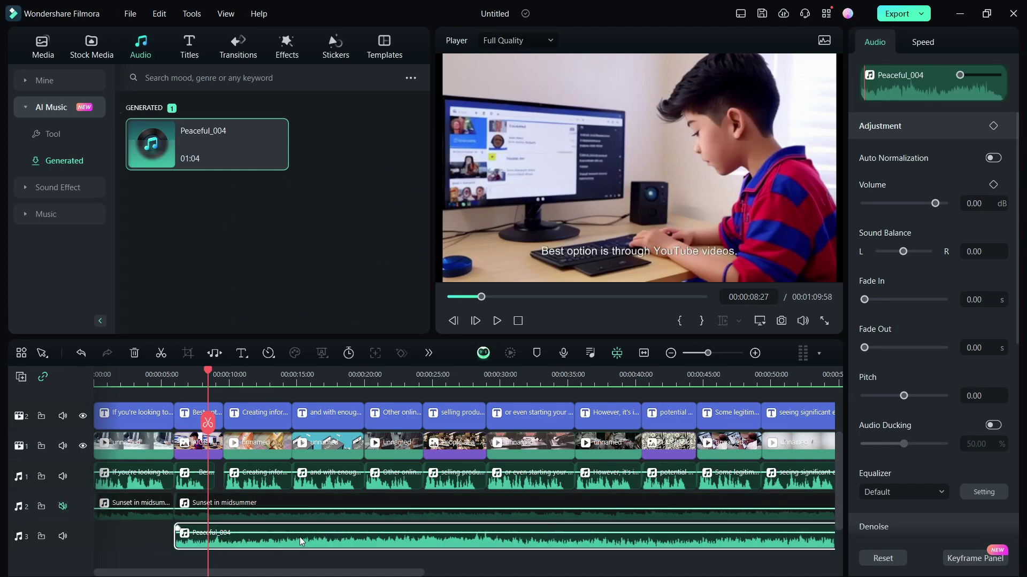
drag(302, 535, 309, 540)
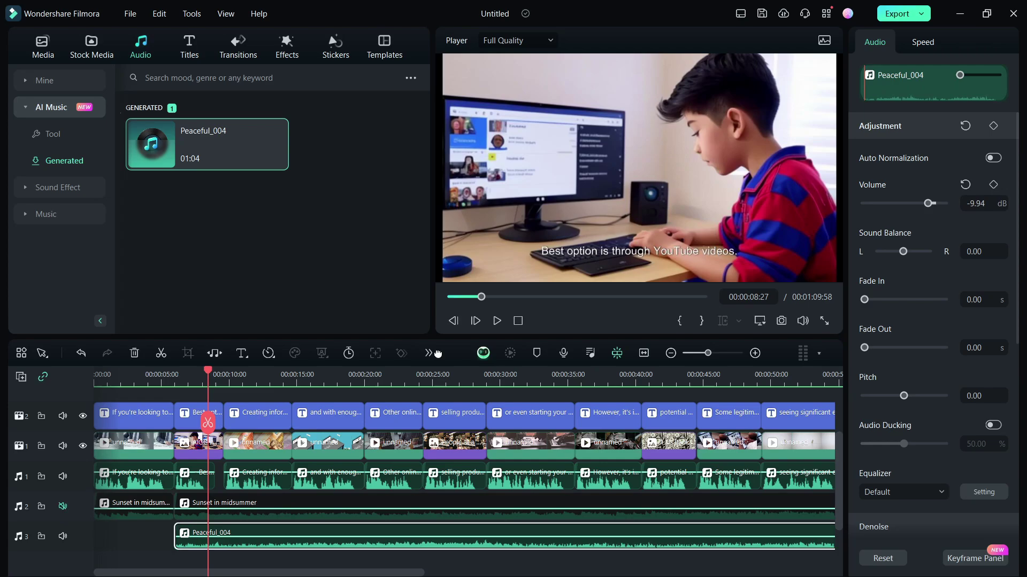
click(497, 321)
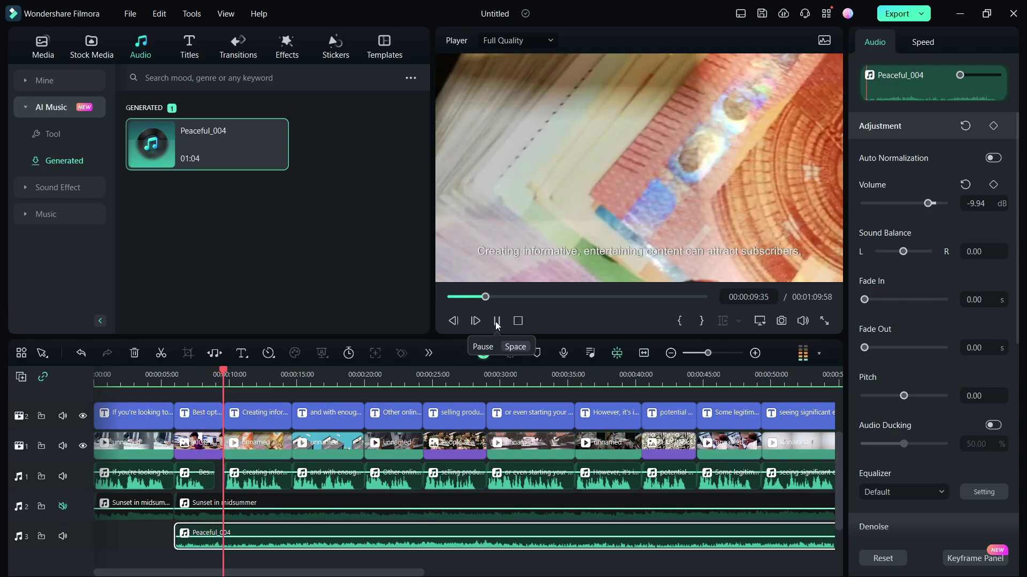